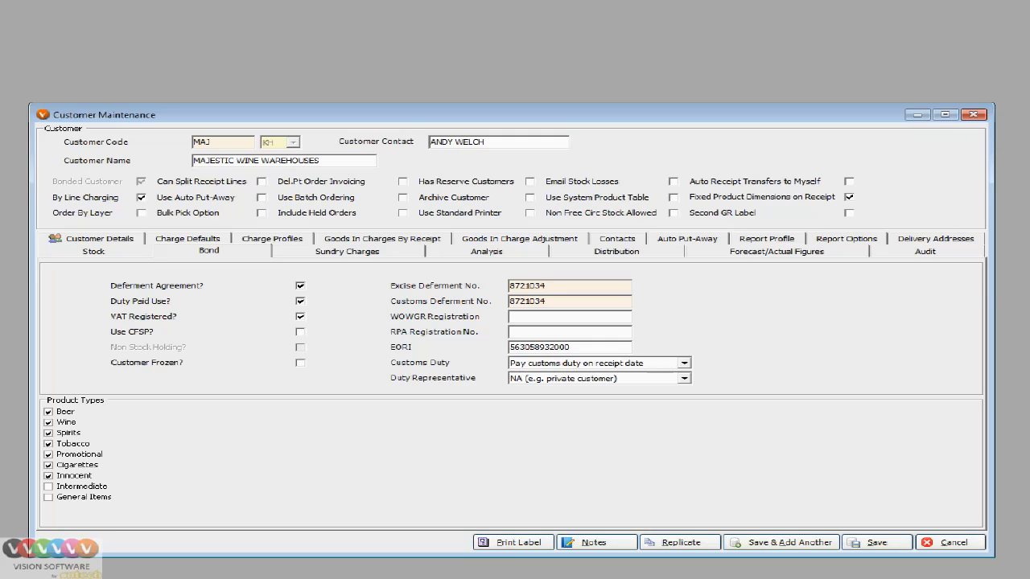
Drop down the Customs Duty list to view its five payment options.
left_click(684, 364)
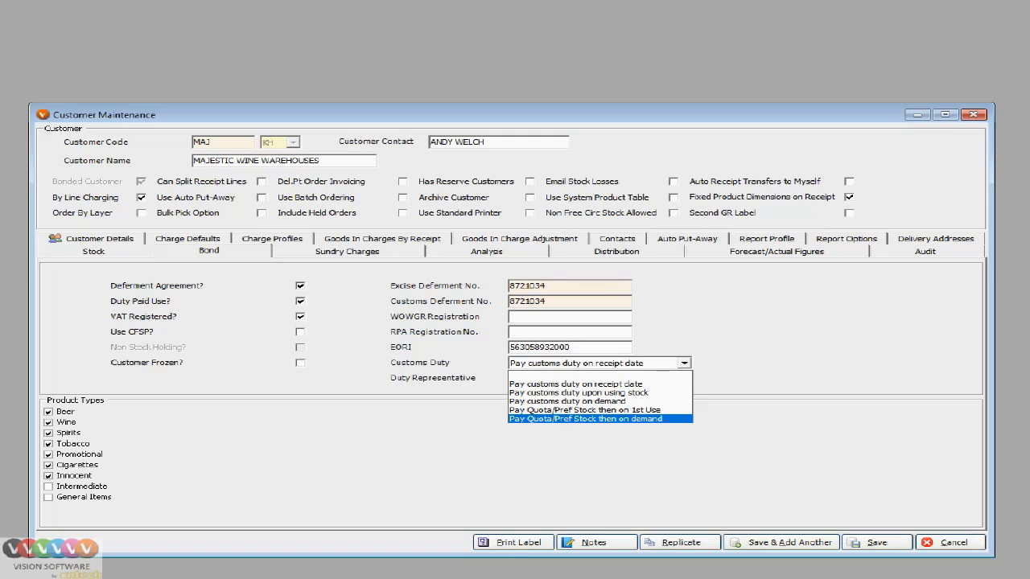
Dismiss the Customs Duty list, leaving duty payable on receipt date.
key("Escape")
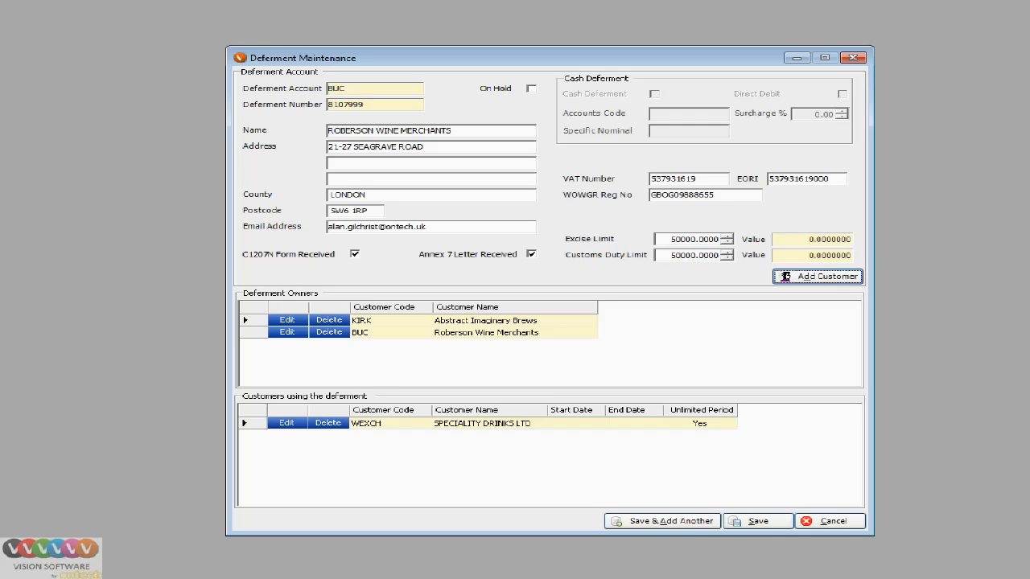
Start adding a customer to deferment BUC, check the customer types, then cancel without adding.
left_click(818, 277)
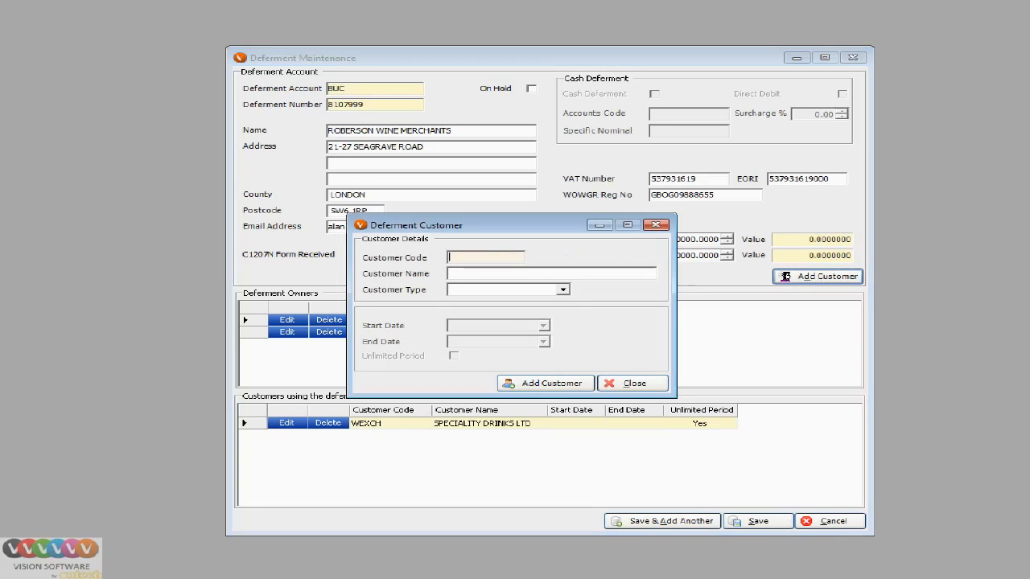
left_click(563, 290)
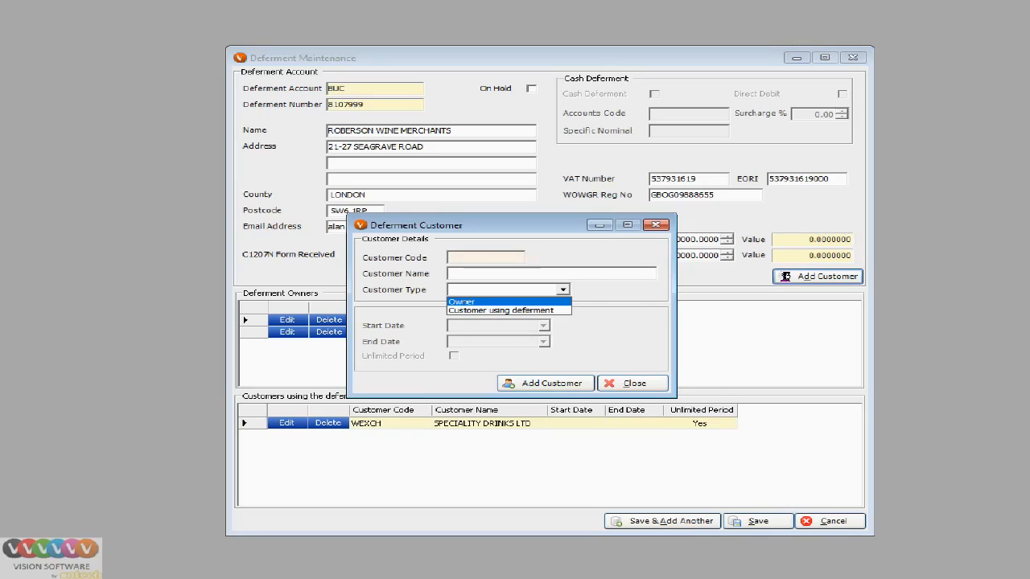
left_click(564, 290)
left_click(656, 224)
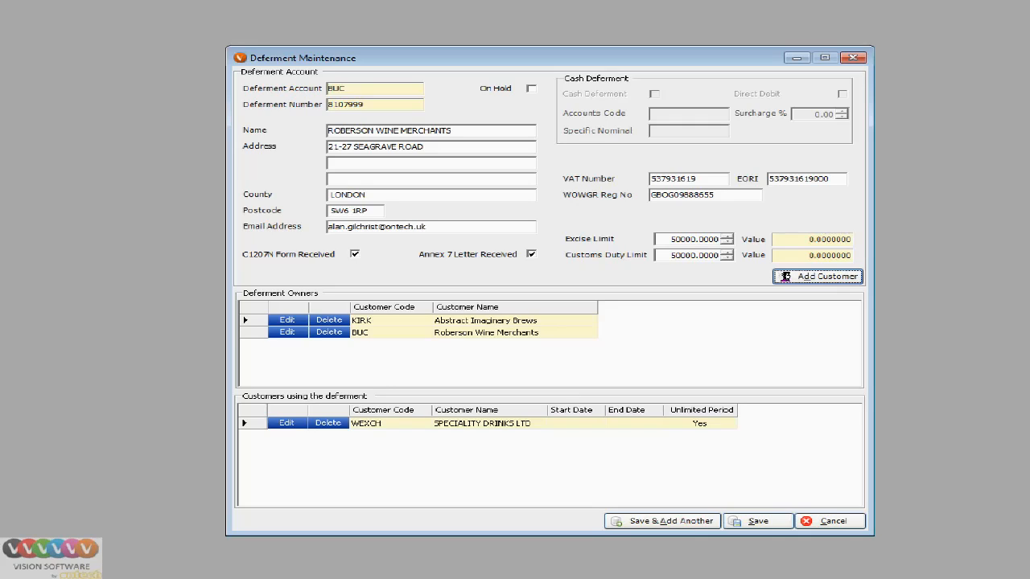
Begin a new BUC deferment customer typed 'Customer using deferment', then close it without adding.
left_click(817, 277)
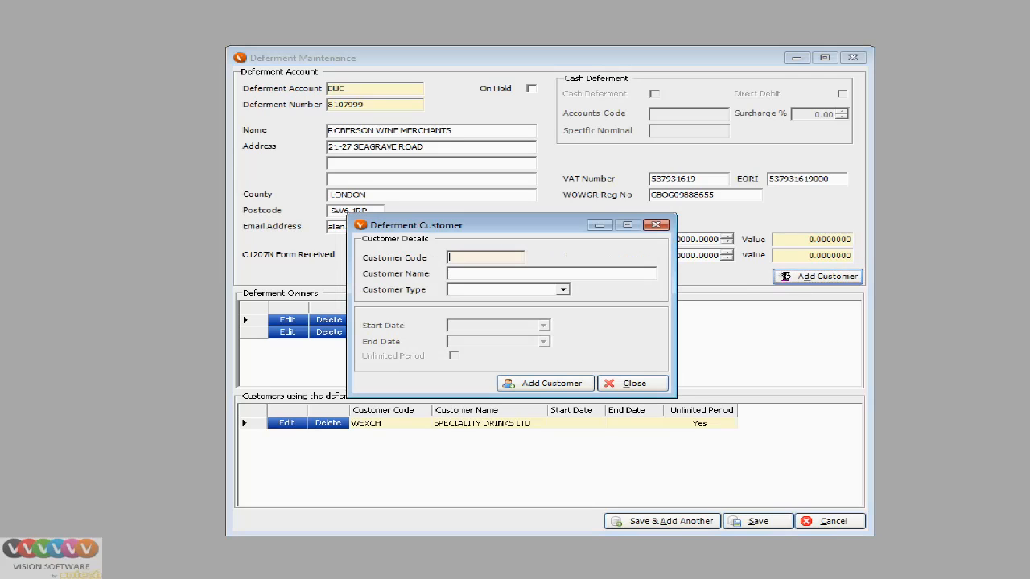
left_click(563, 289)
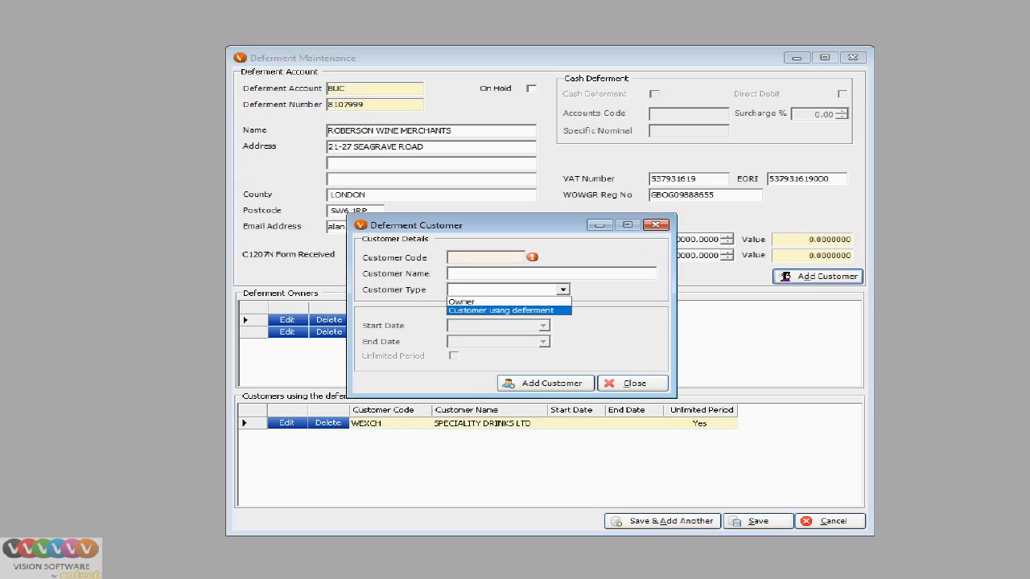
left_click(502, 311)
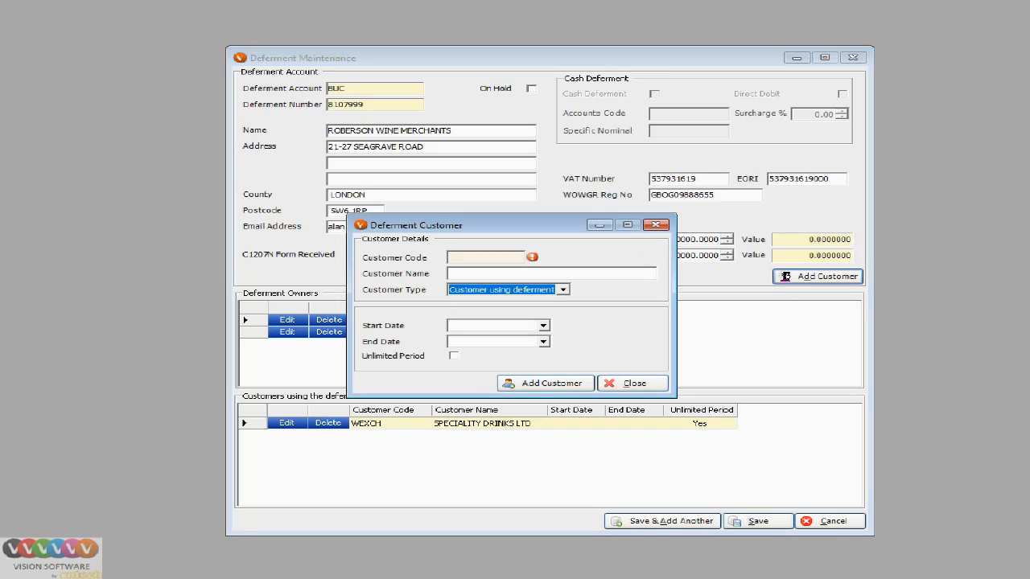
left_click(634, 383)
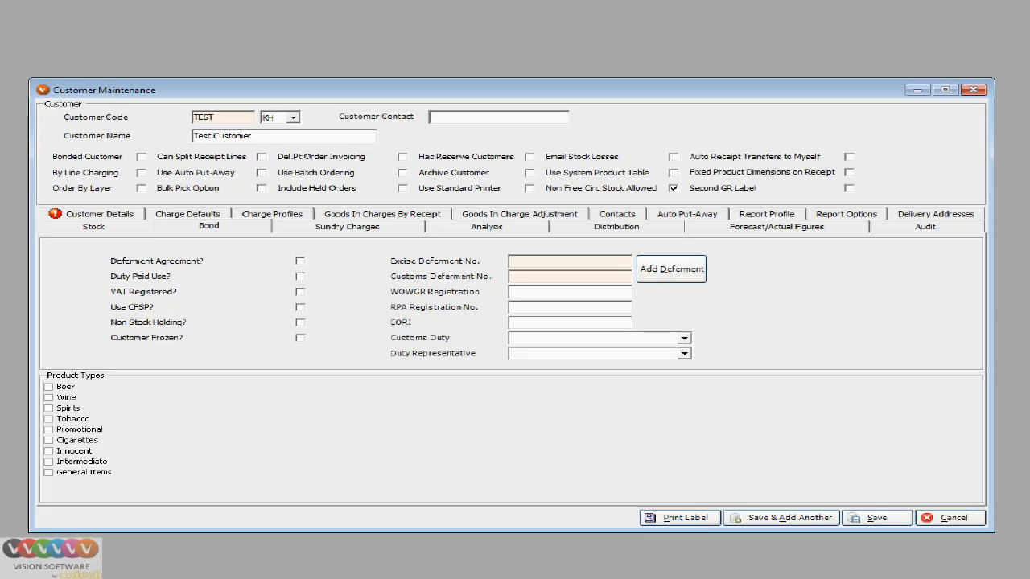
Tick Deferment Agreement? on Test Customer's Bond tab.
left_click(300, 261)
Start a new deferment account with code TEST and enter its deferment number.
left_click(671, 269)
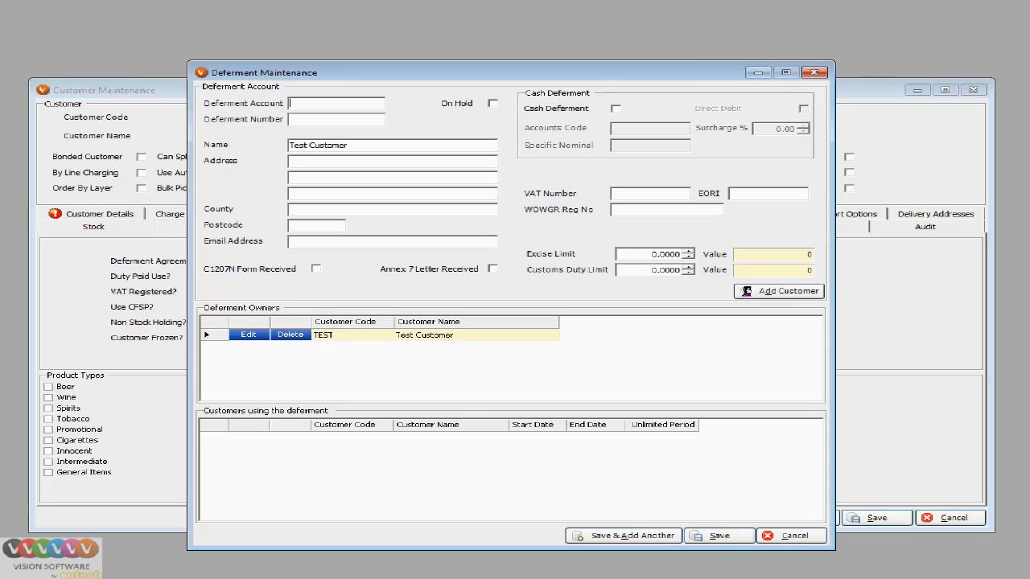
left_click_drag(483, 72, 581, 61)
type("TEST")
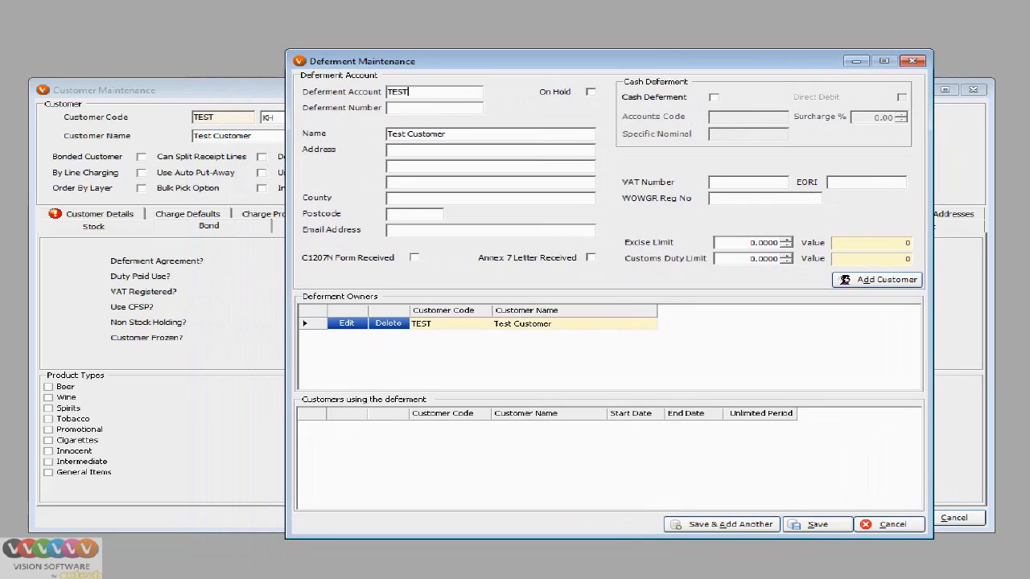
key("Tab")
key("Tab")
type("987654")
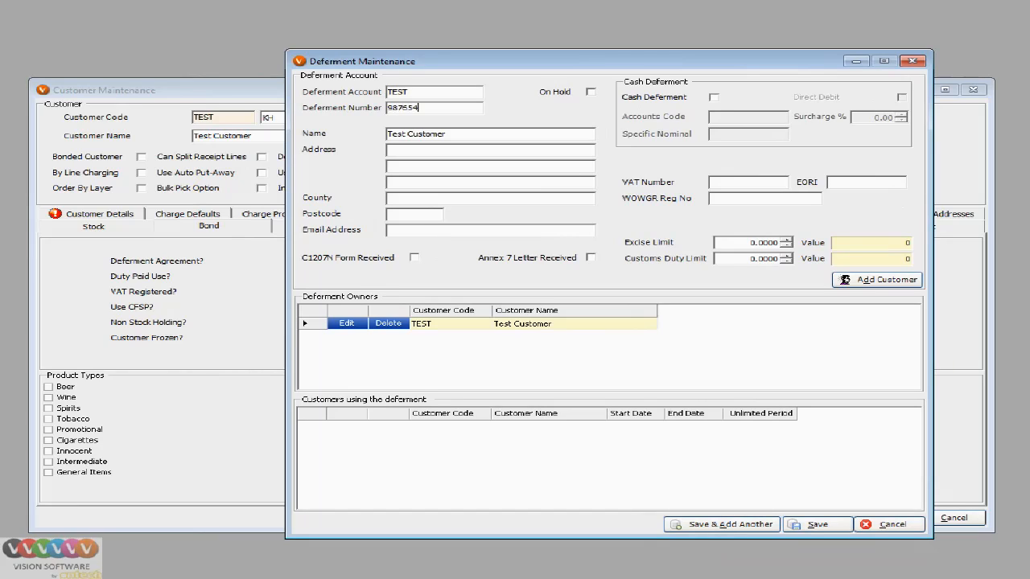
type("3")
key("Tab")
key("Tab")
Enter the customer's street address, county, postcode and contact e-mail address.
type("London")
type("Street")
type("E1 1")
type("YA")
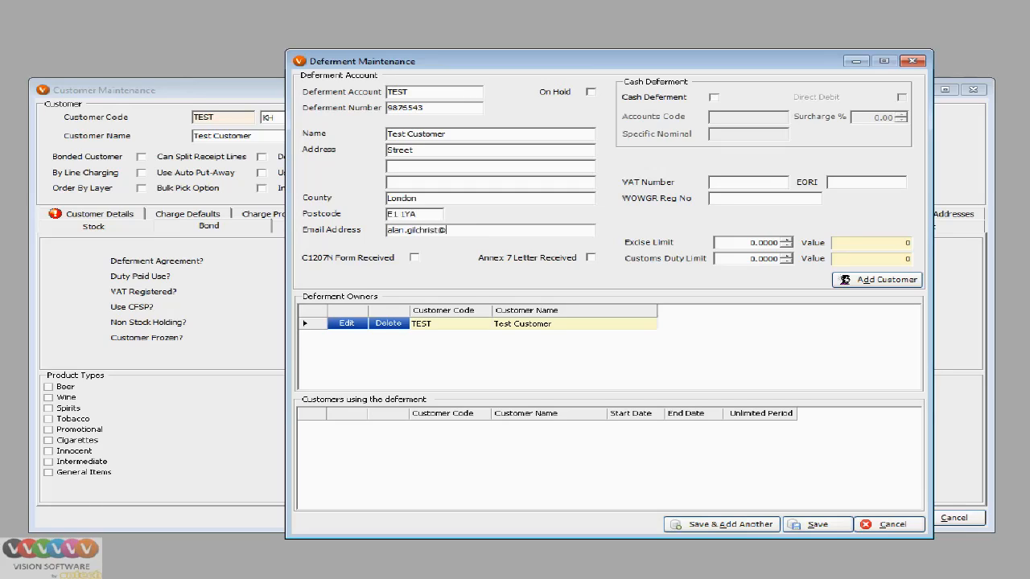
Fill in the VAT number, EORI and WOWGR registration, and tick C1207N and Annex 7 received.
left_click(712, 183)
type("987654321987654")
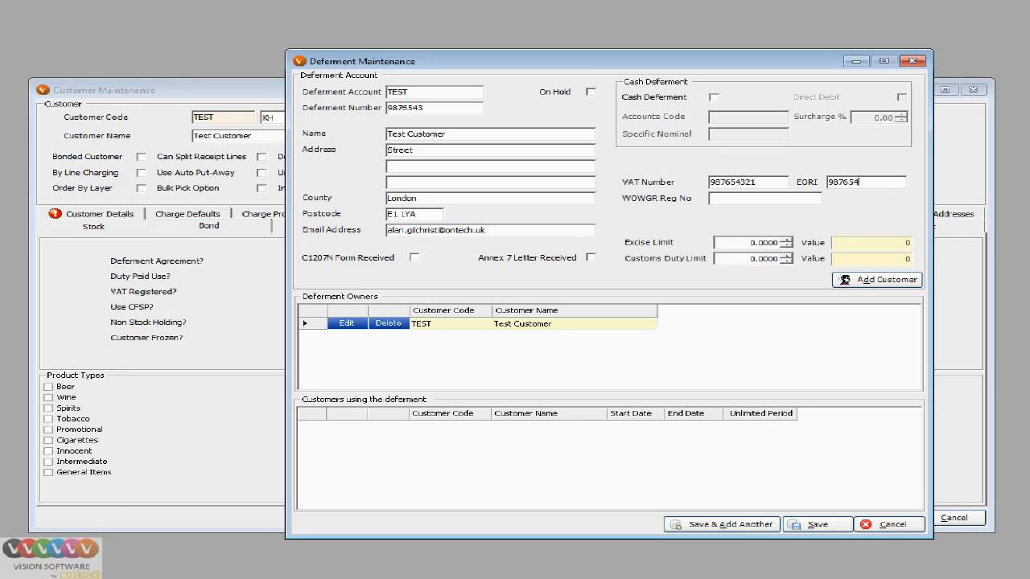
type("321000")
type("GBOG")
type("6546549")
left_click(415, 257)
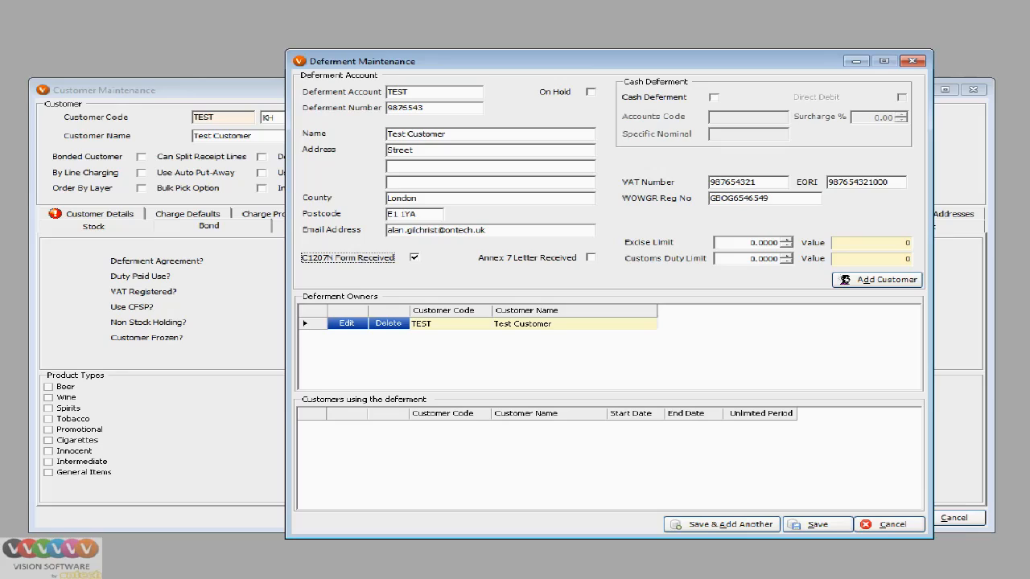
key("Tab")
key("space")
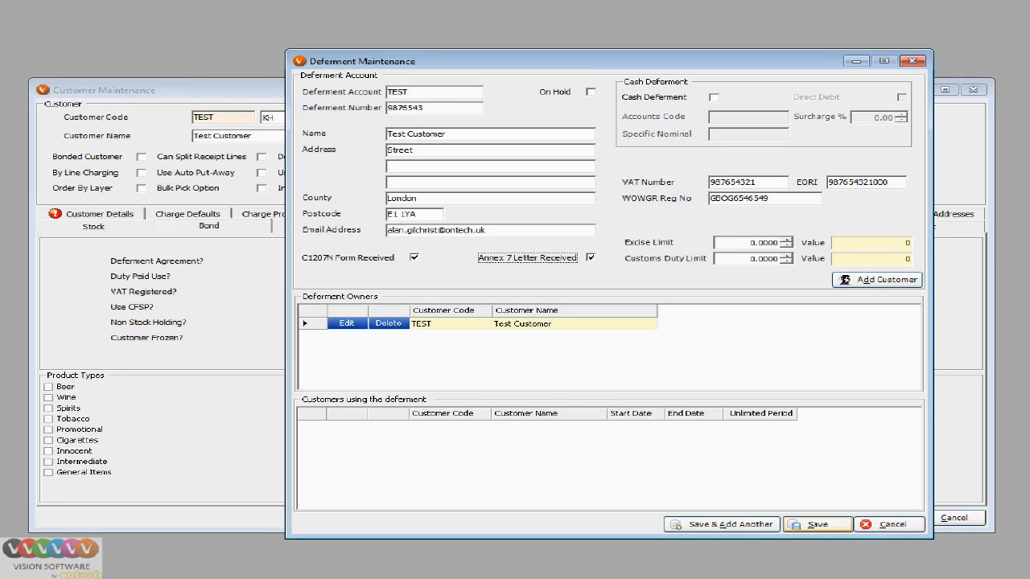
Try saving, dismiss the duplicate account error, and change the account code to TEST1.
left_click(818, 524)
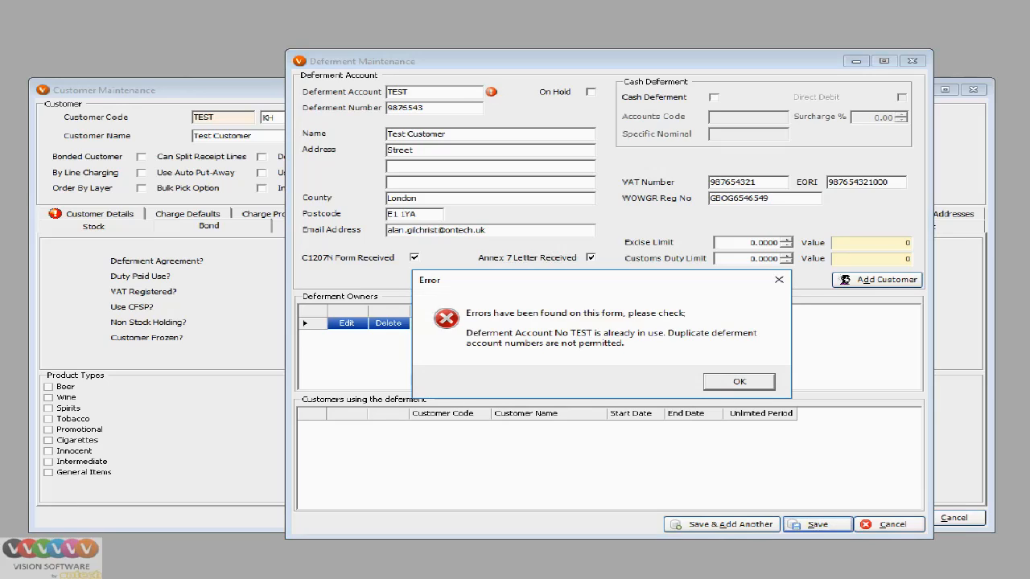
key("Return")
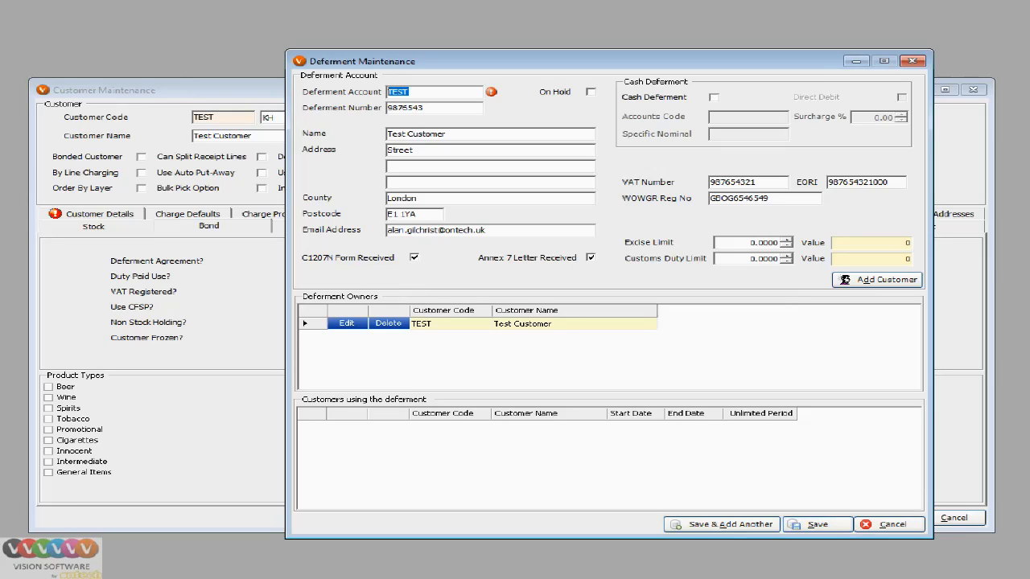
type("TEST1")
Save the TEST1 deferment and return to the customer's Bond tab.
left_click(818, 524)
left_click(818, 525)
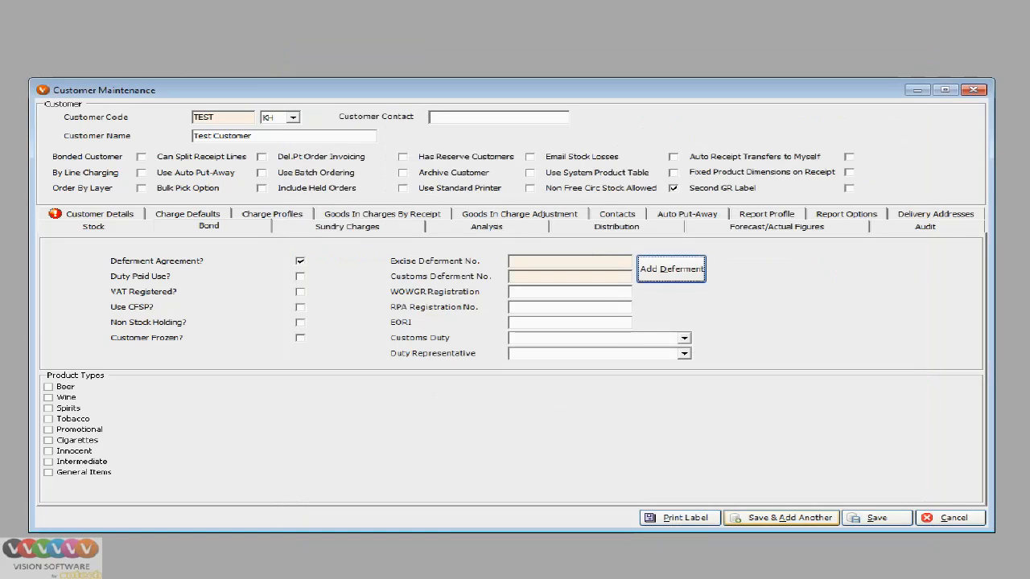
Paste the deferment number into both the Excise and Customs Deferment No. fields.
left_click(563, 262)
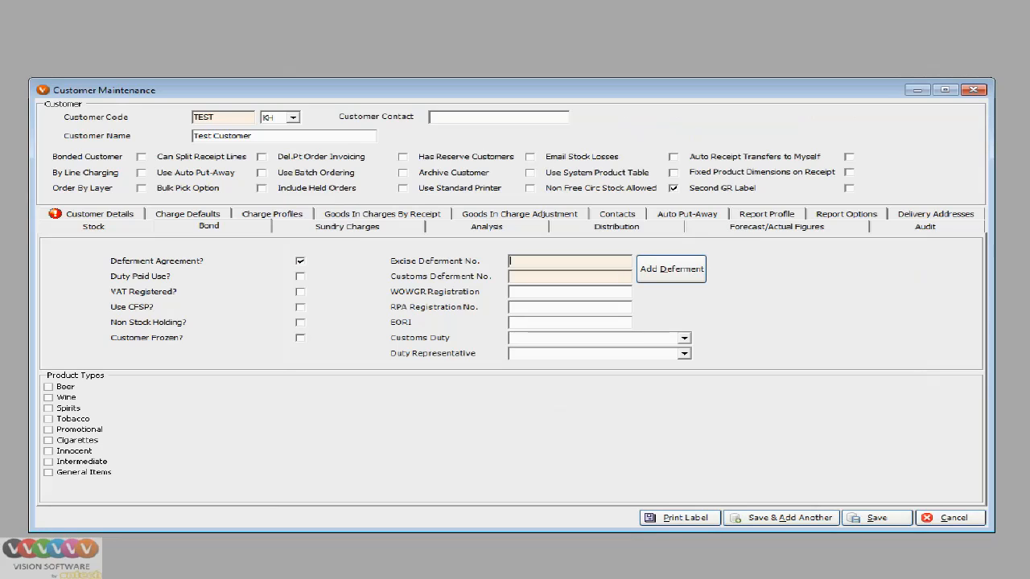
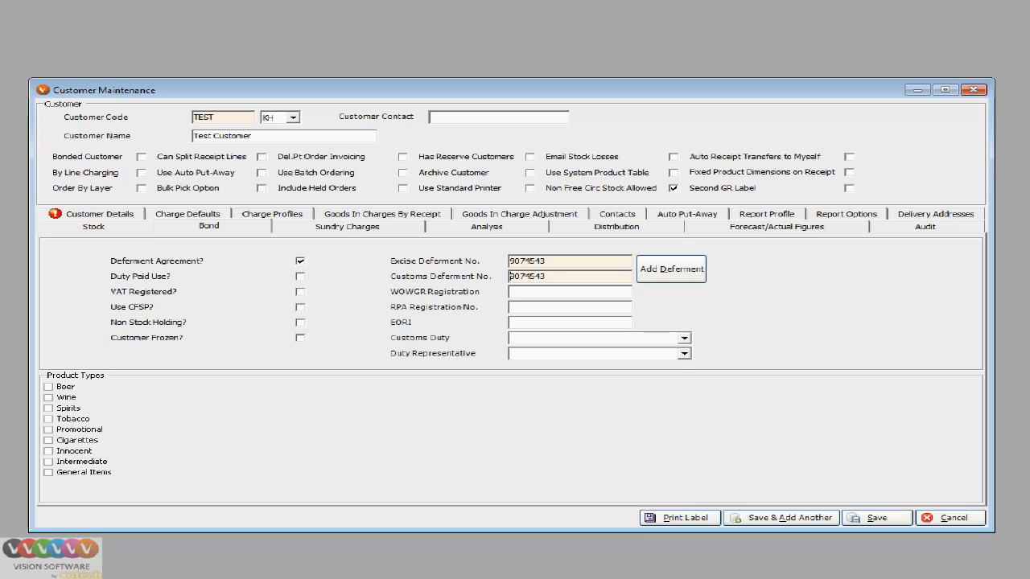
left_click(684, 354)
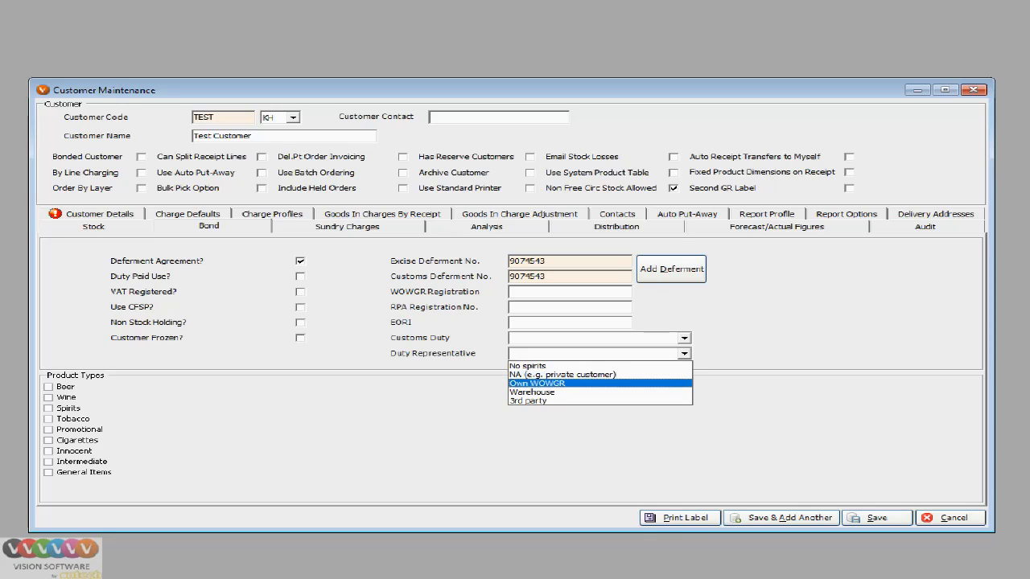
Choose Own WOWGR as duty representative, enter the WOWGR registration and EORI numbers, and pay customs duty on receipt date.
left_click(538, 384)
left_click(570, 292)
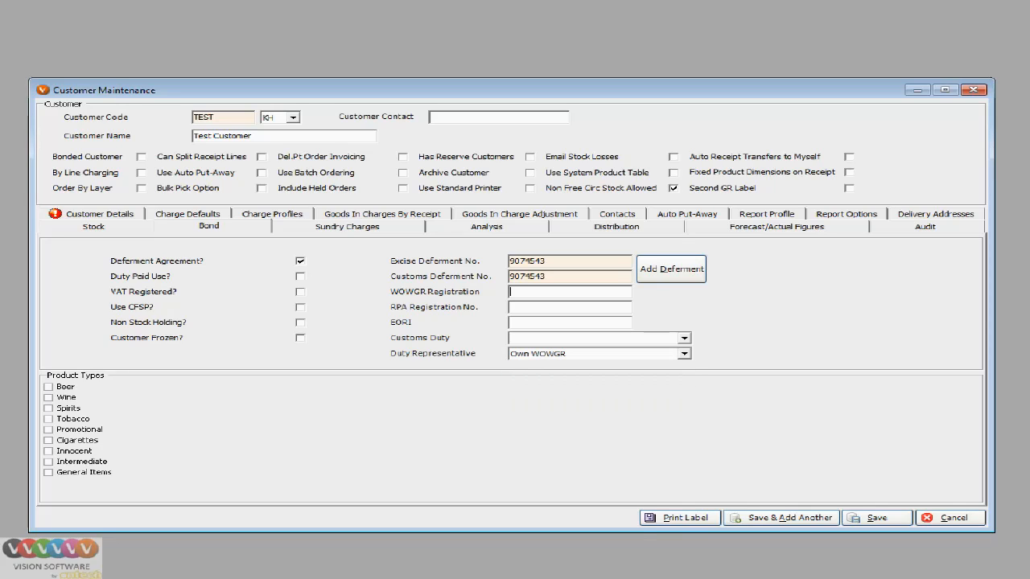
key("Tab")
key("Tab")
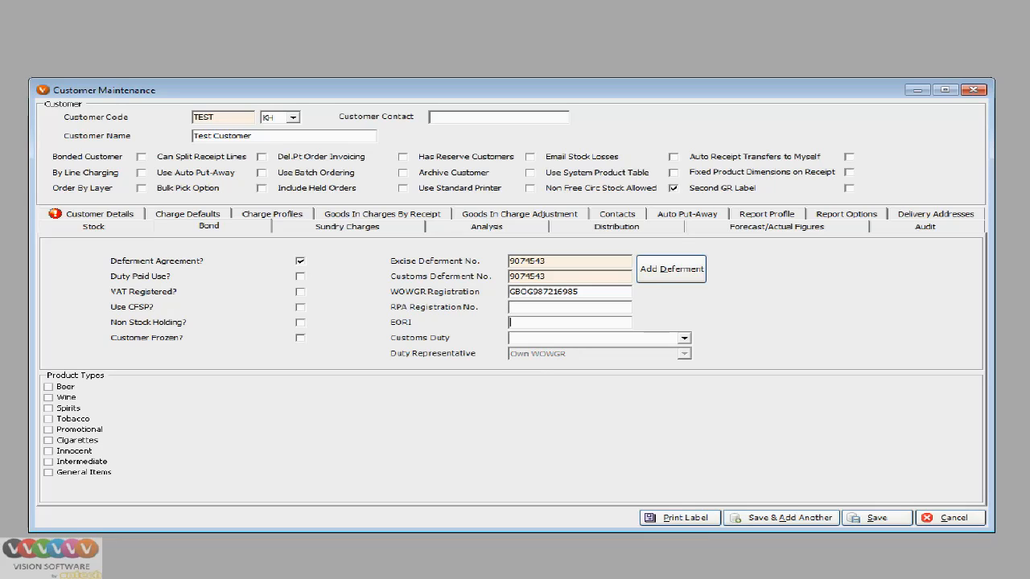
left_click(685, 339)
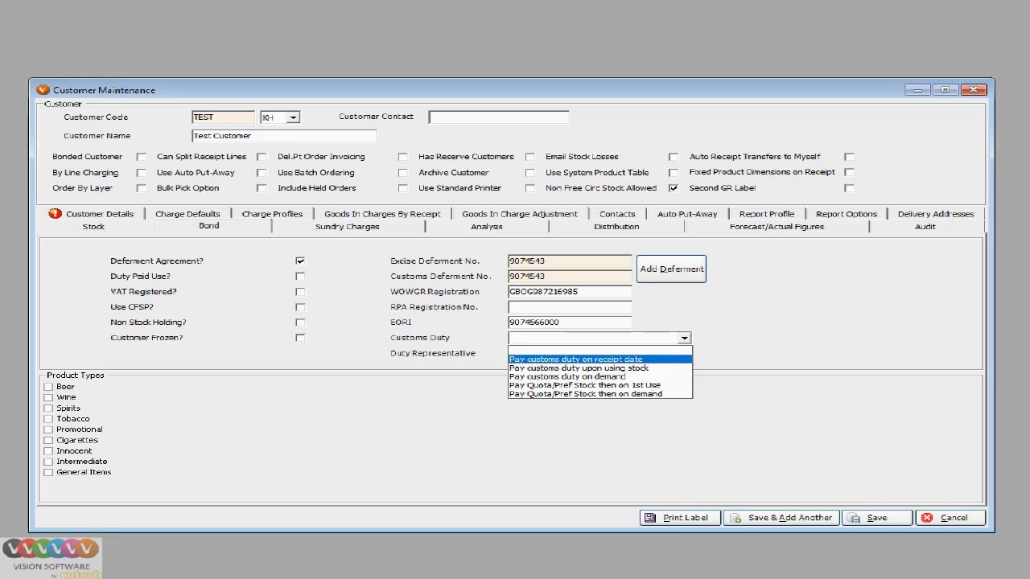
key("Return")
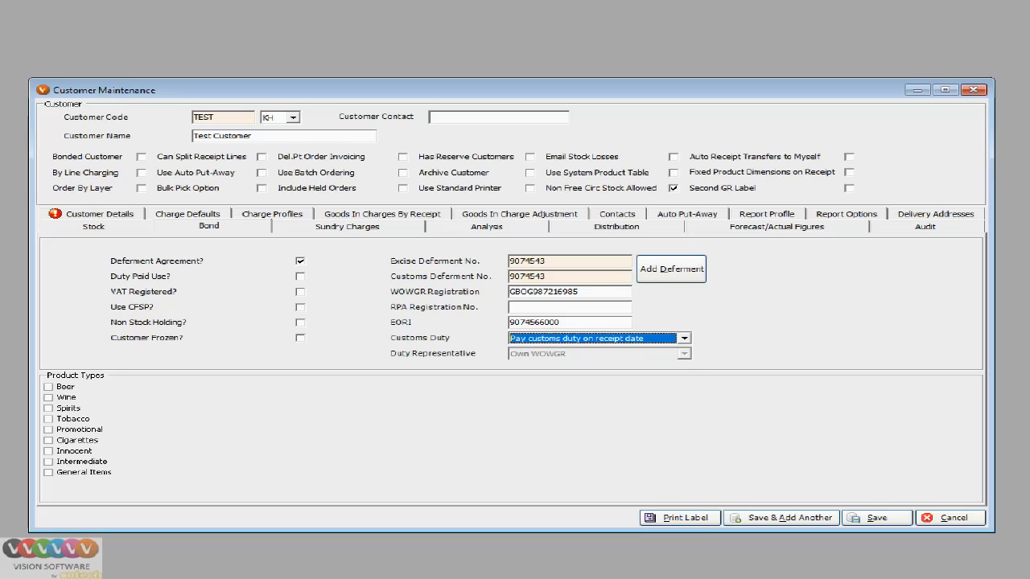
Tick VAT Registered and Duty Paid Use, and select Beer, Wine and Spirits as product types.
left_click(300, 292)
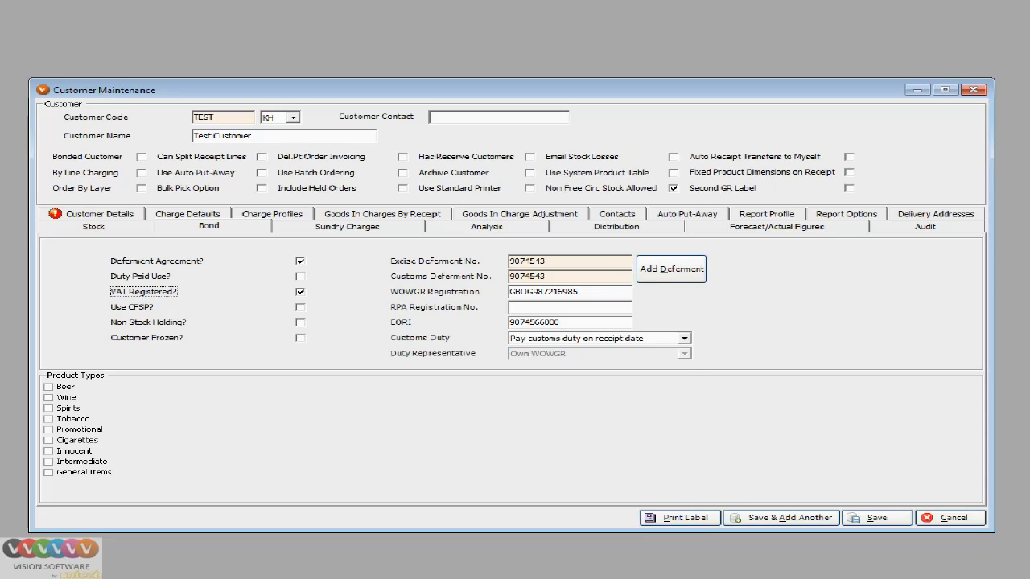
left_click(300, 277)
left_click(48, 387)
left_click(48, 398)
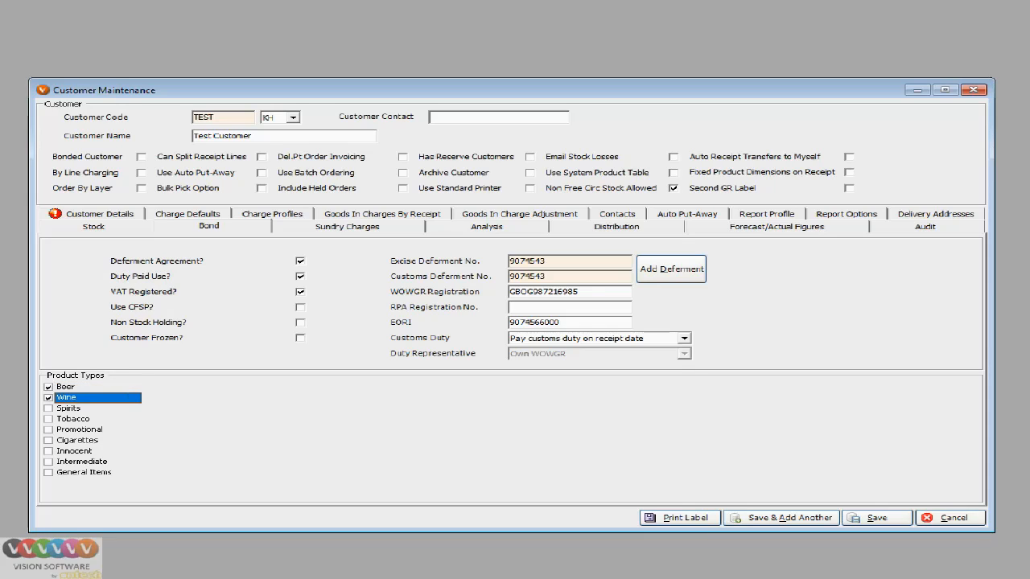
left_click(48, 409)
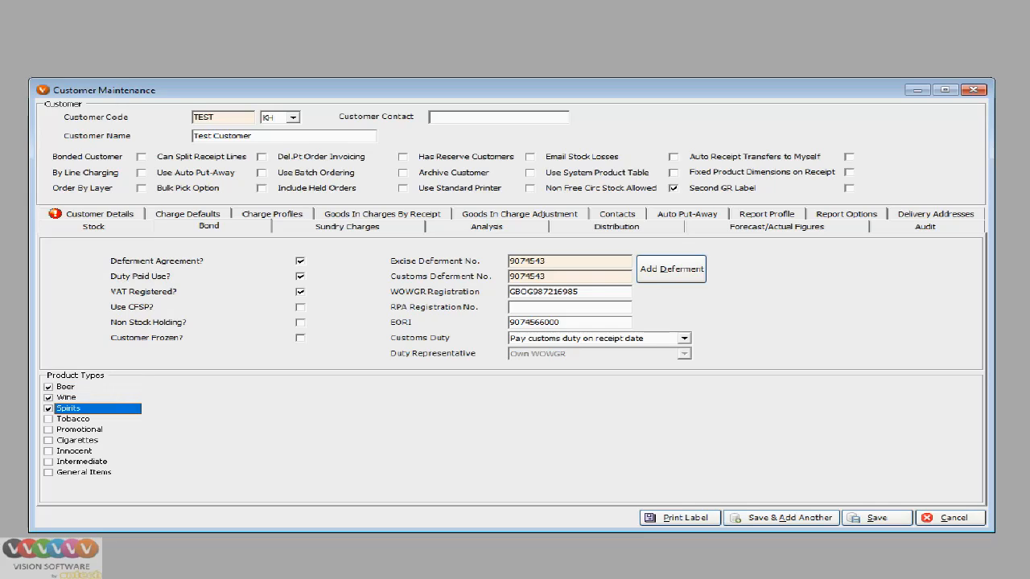